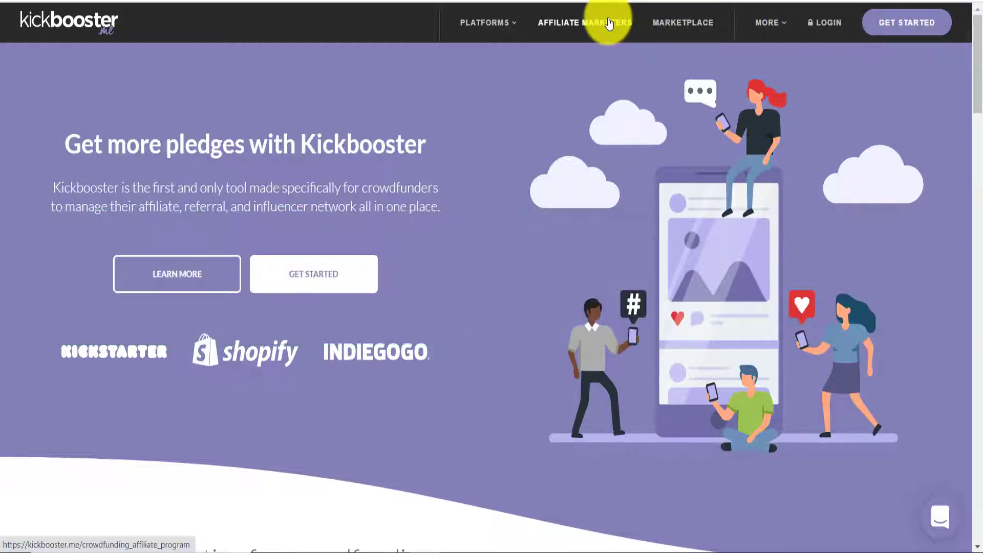
From the Affiliate Marketers page, choose Become a Booster to reach the Booster Signup form
click(588, 25)
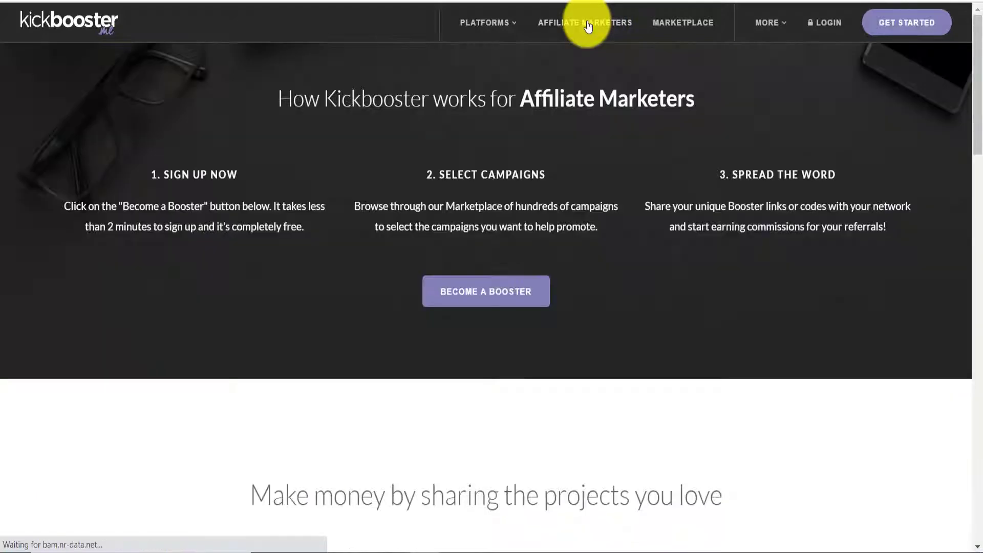
click(468, 293)
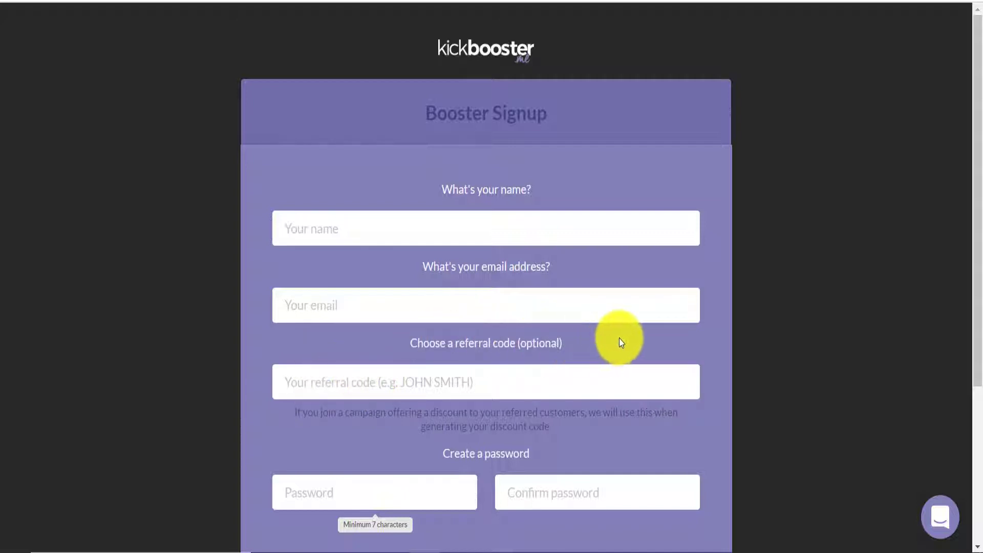
Use the sign-in link below the signup form and log in to the existing booster account
drag(979, 229, 981, 382)
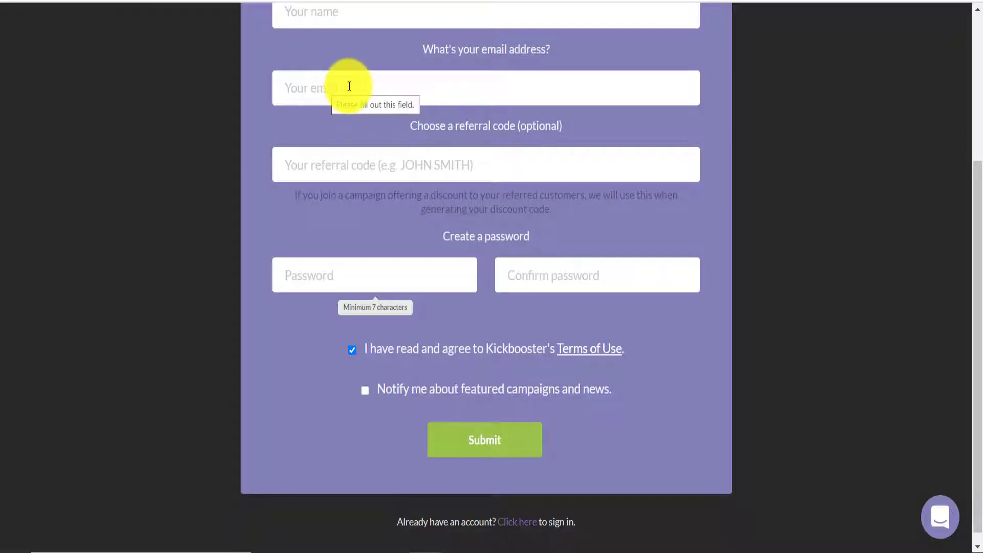
click(519, 528)
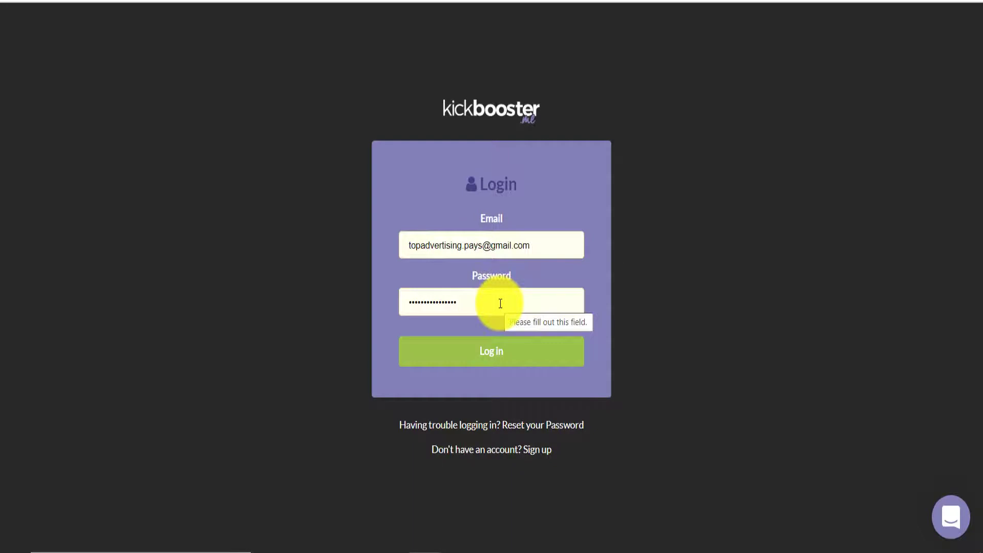
click(490, 357)
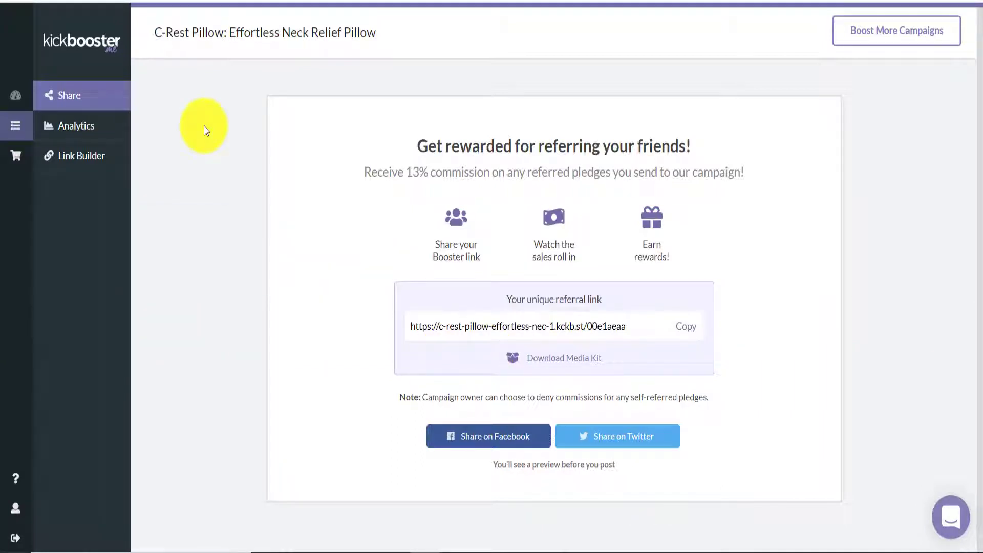
Review the C-Rest Pillow analytics, then select the full unique referral link on the Share page
click(76, 132)
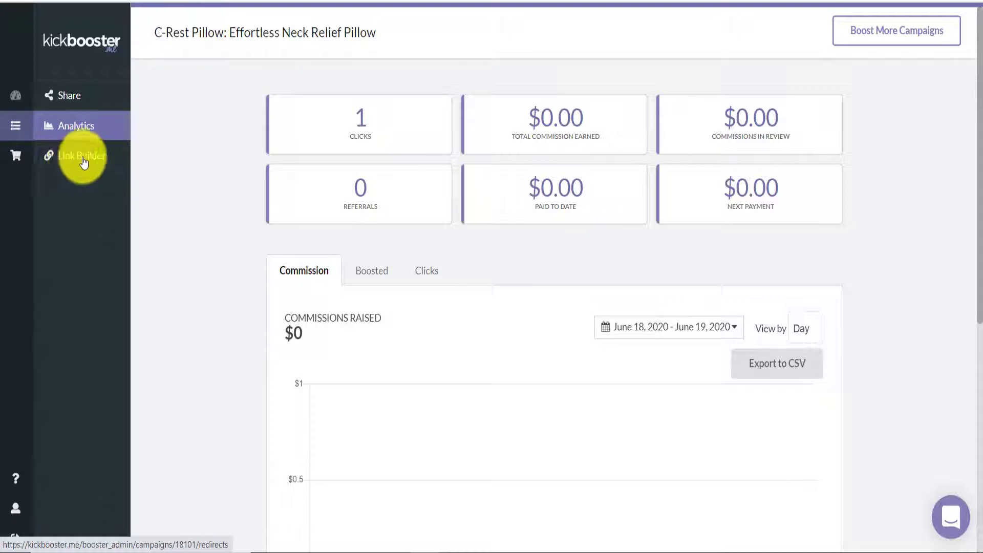
click(57, 95)
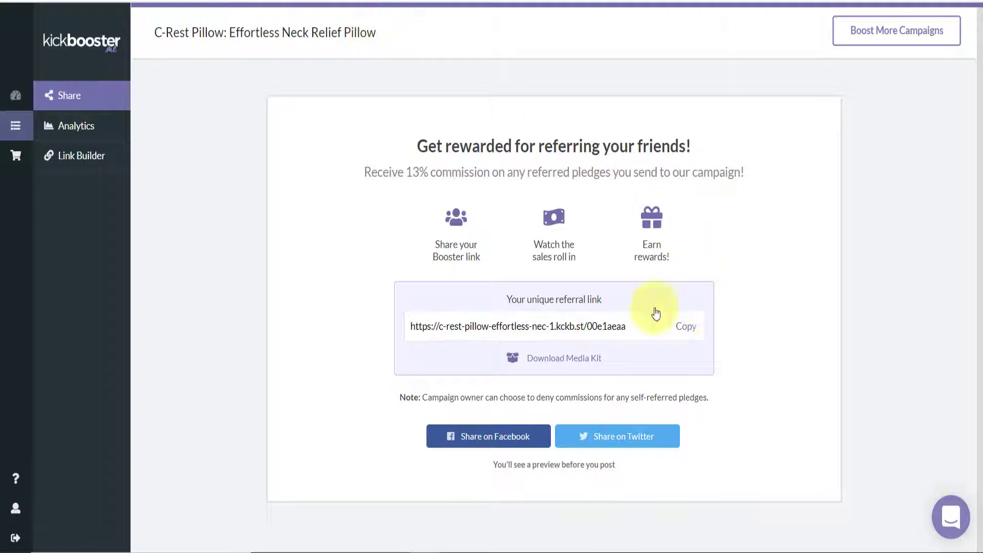
click(633, 328)
drag(633, 329, 386, 330)
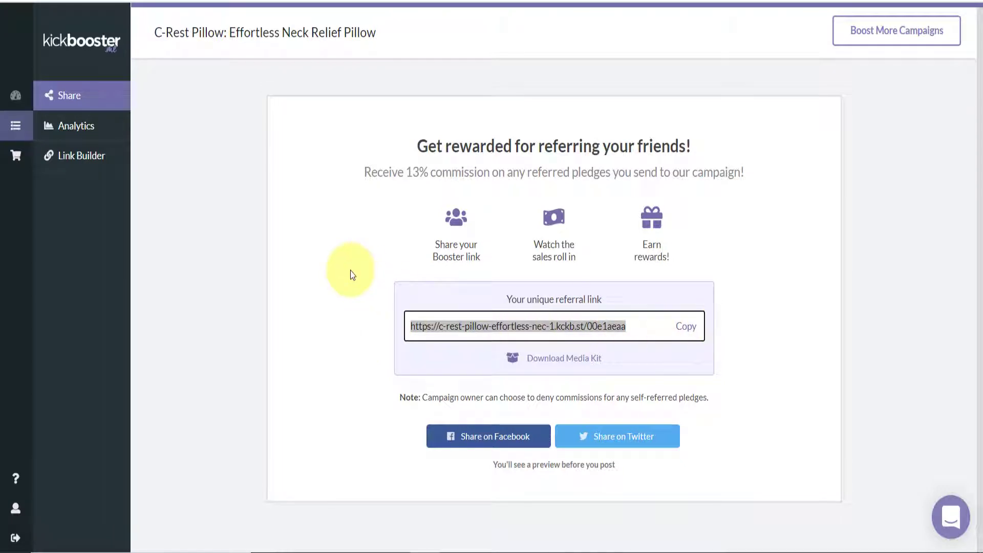
Check the Link Builder list and analytics again, then go to the account settings
click(76, 161)
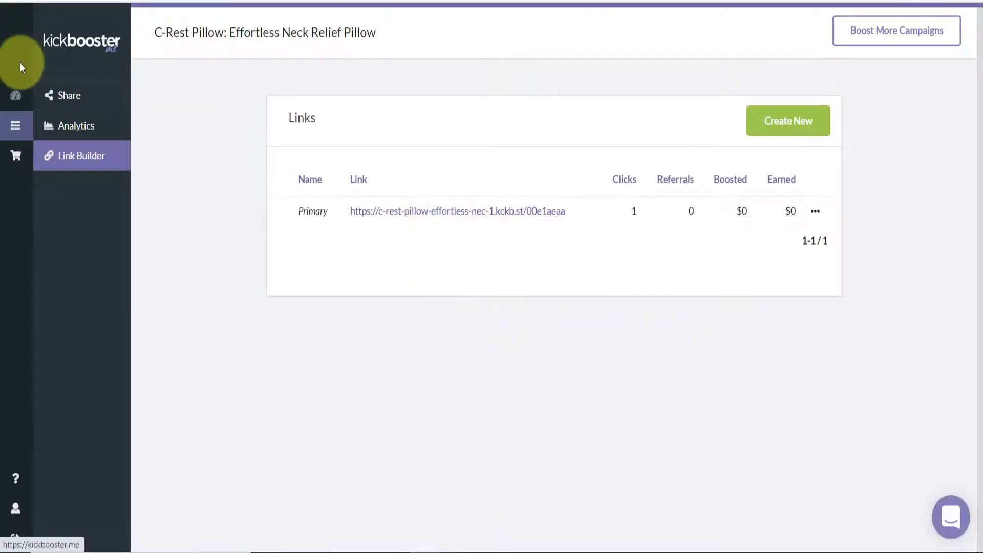
click(67, 134)
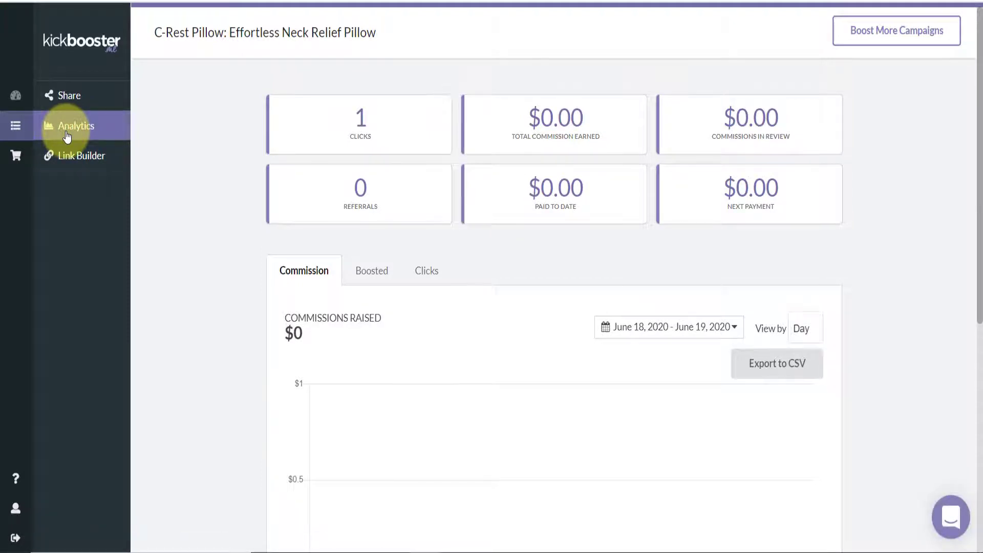
click(13, 518)
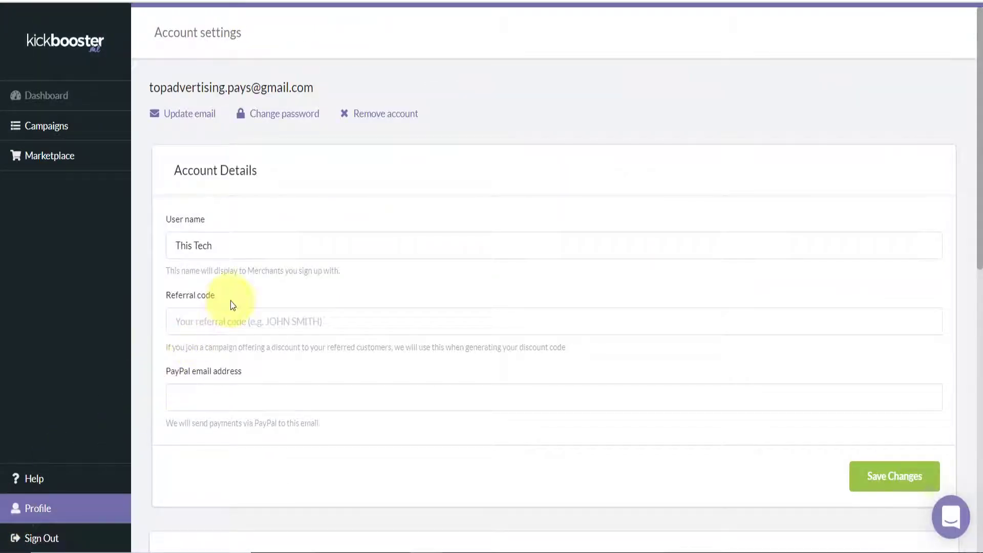
click(222, 316)
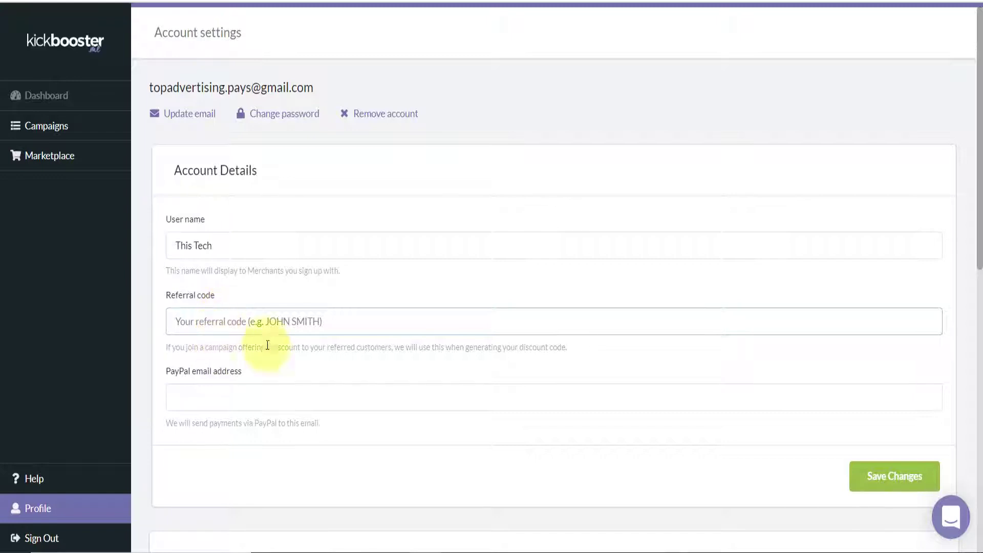
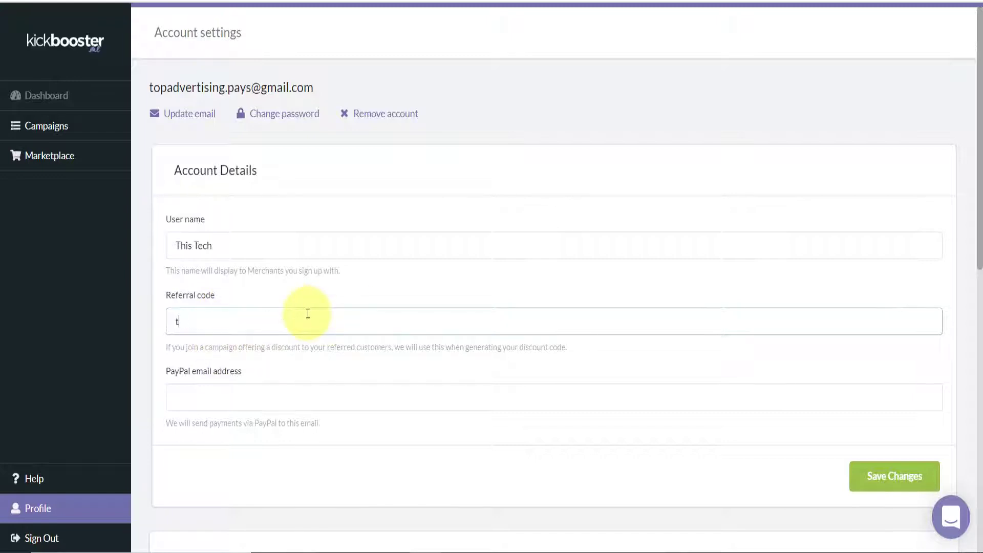
click(237, 398)
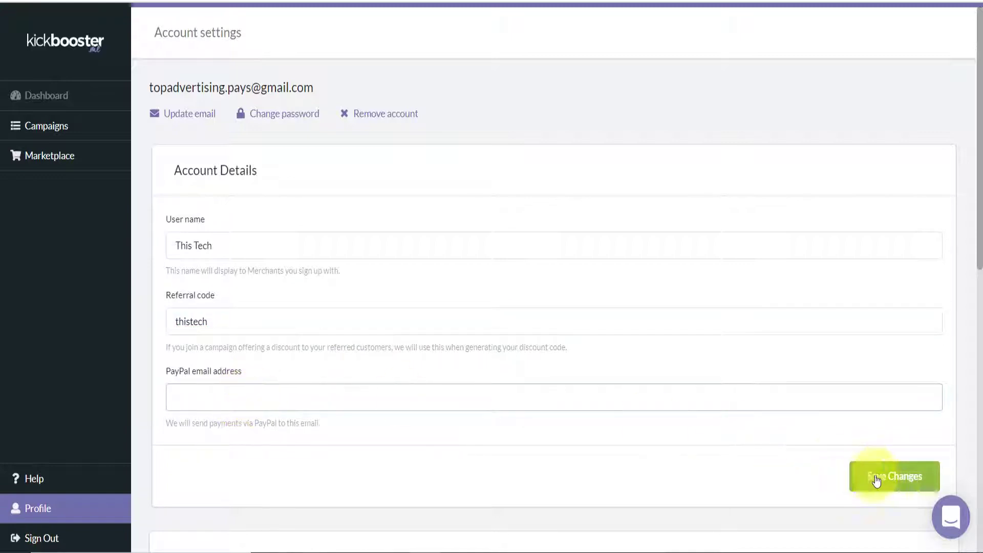
click(895, 484)
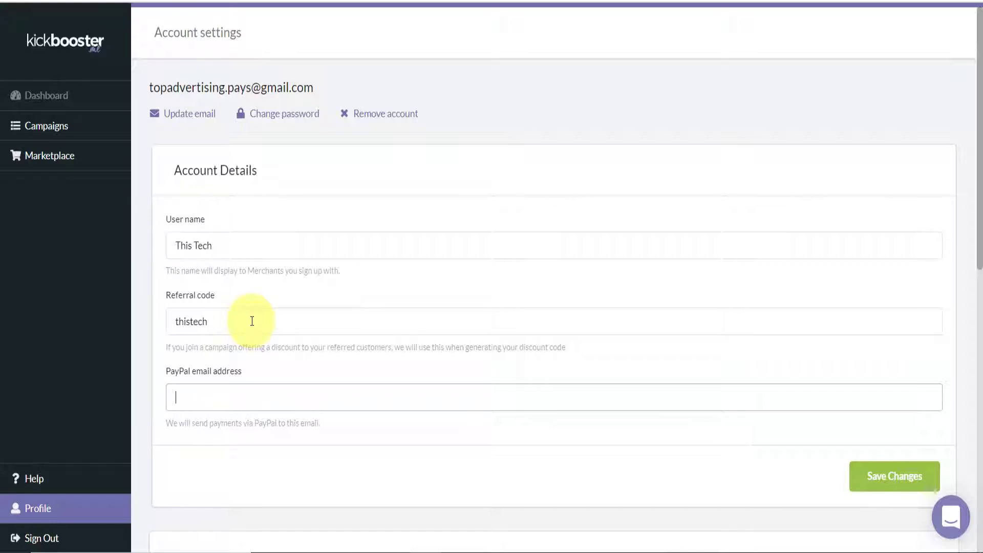
click(56, 162)
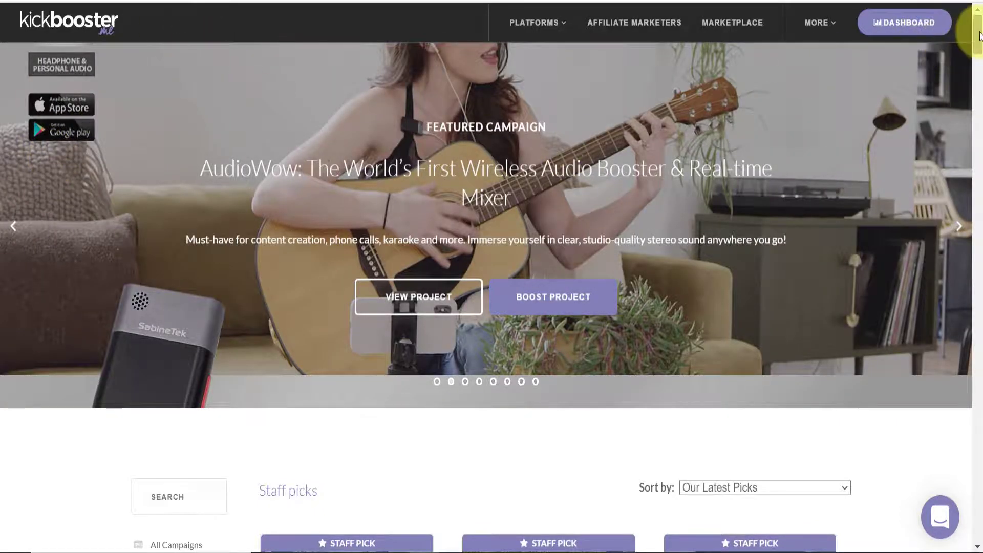
drag(979, 36, 980, 61)
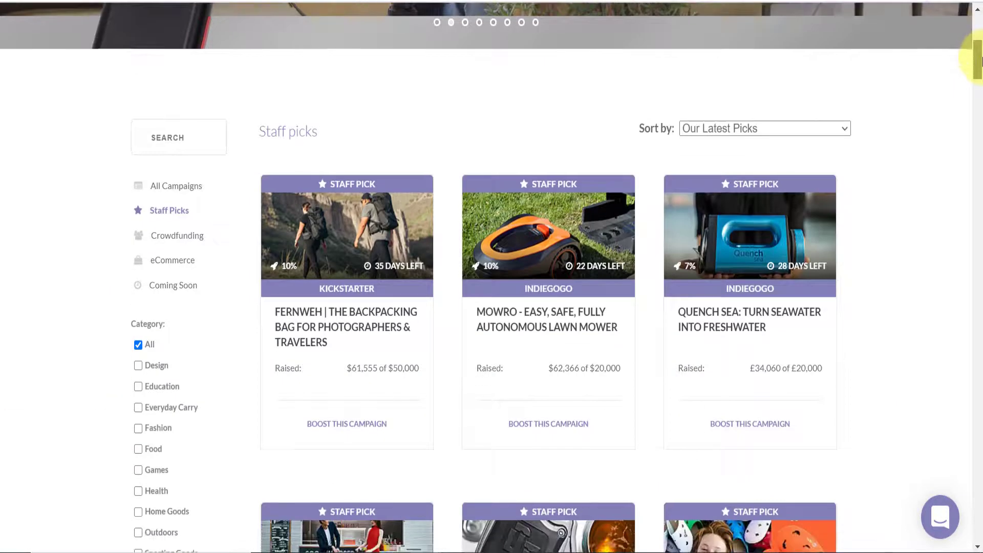
click(766, 129)
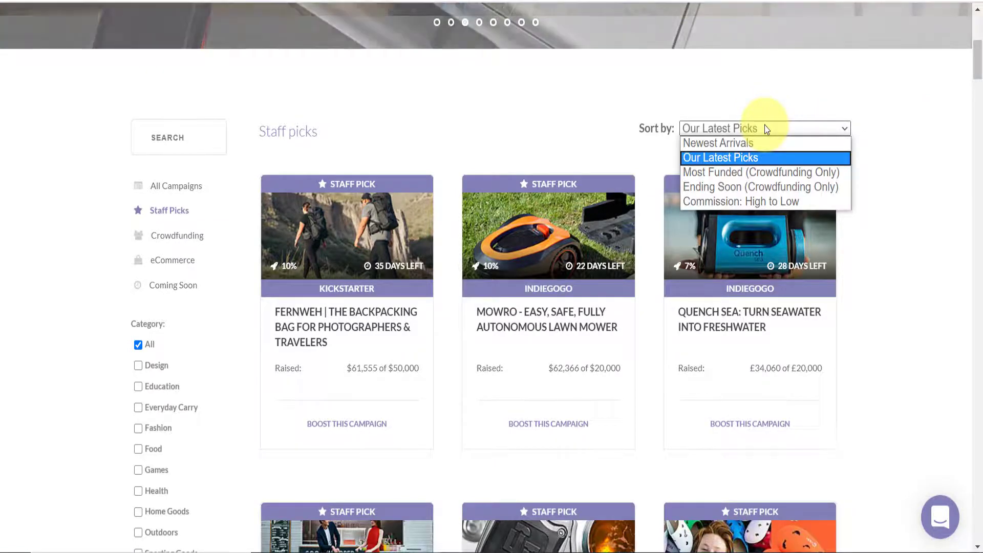
click(738, 143)
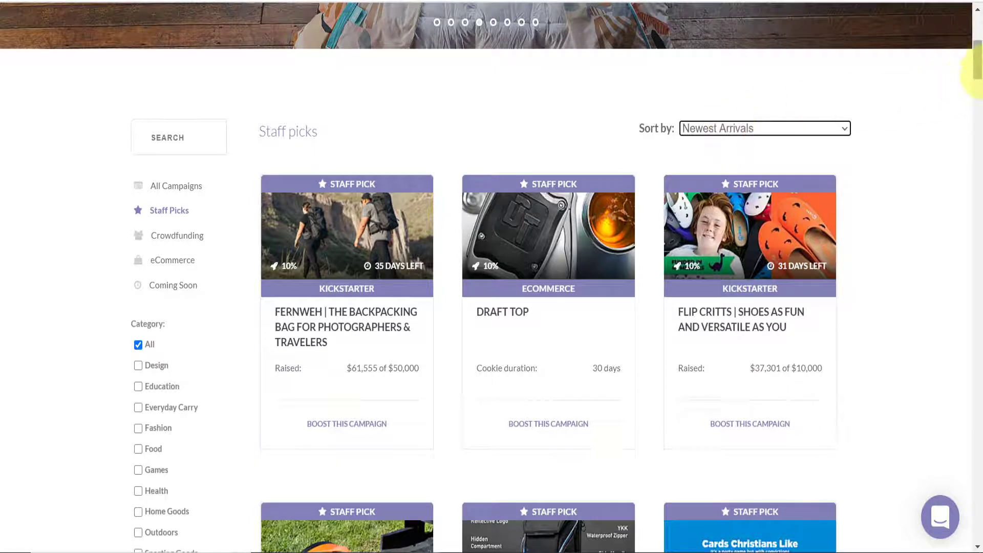
drag(978, 74, 979, 91)
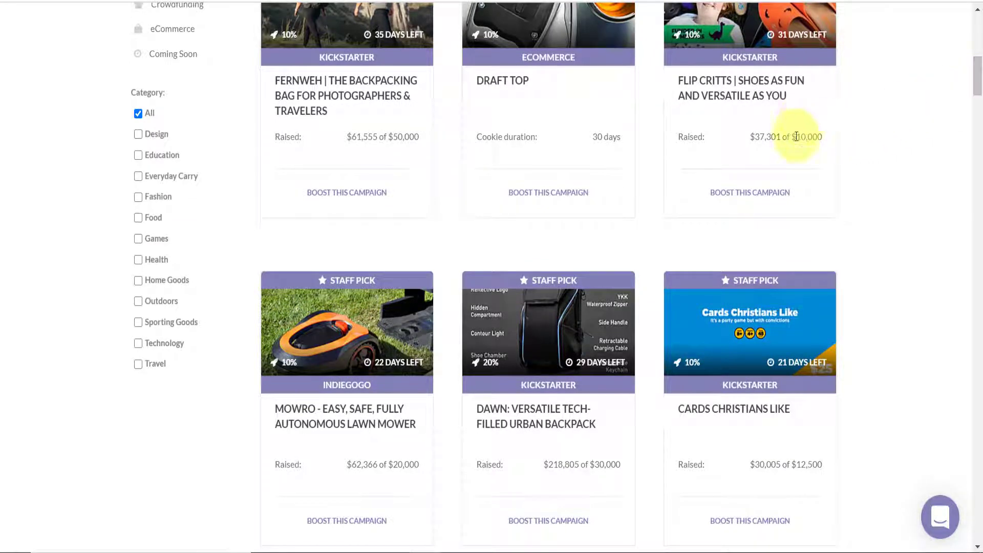
drag(792, 139, 824, 137)
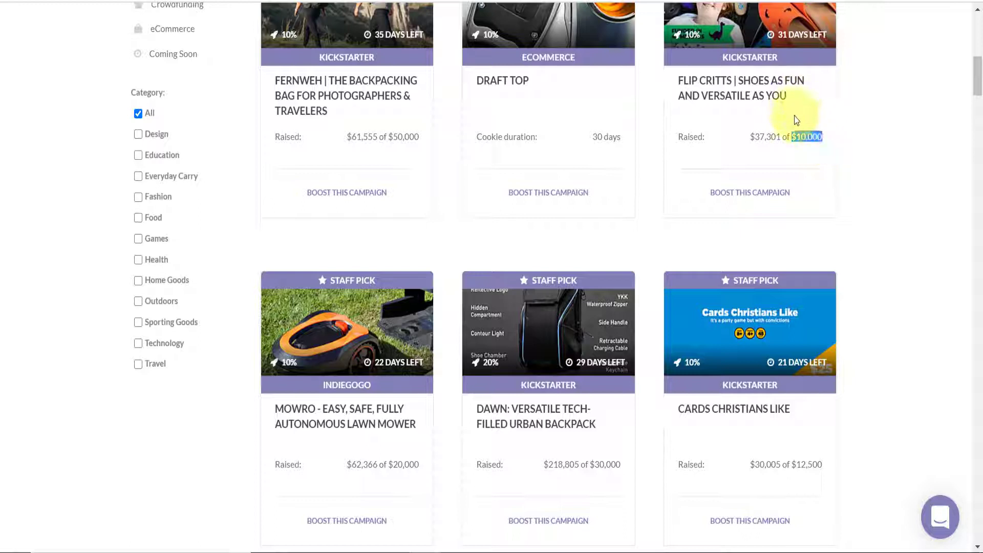
click(754, 139)
drag(751, 139, 782, 140)
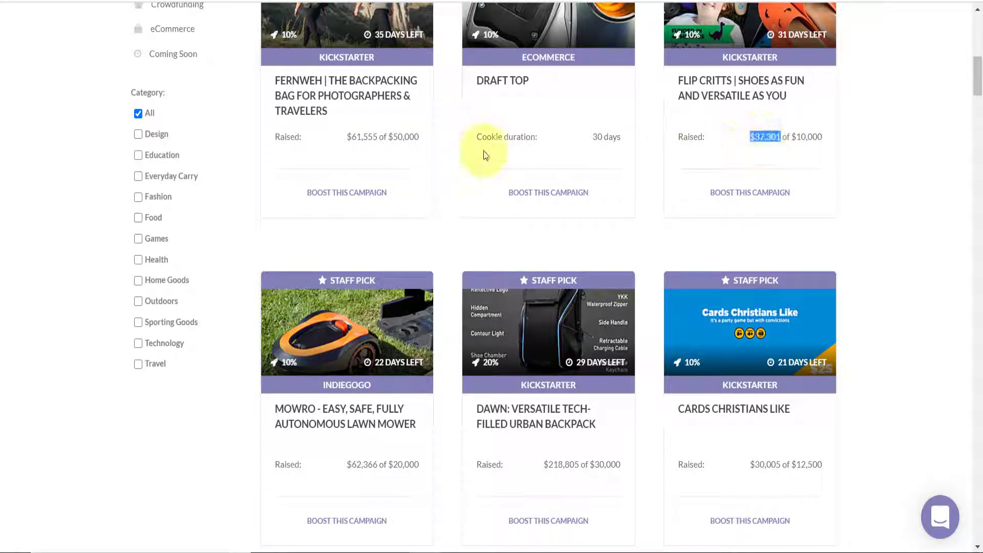
drag(393, 138, 416, 138)
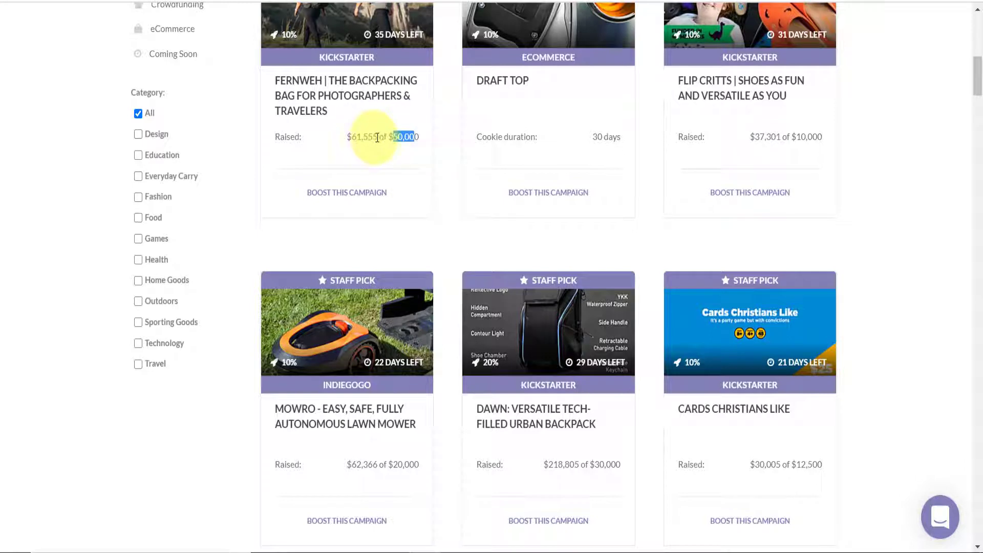
drag(377, 137, 349, 135)
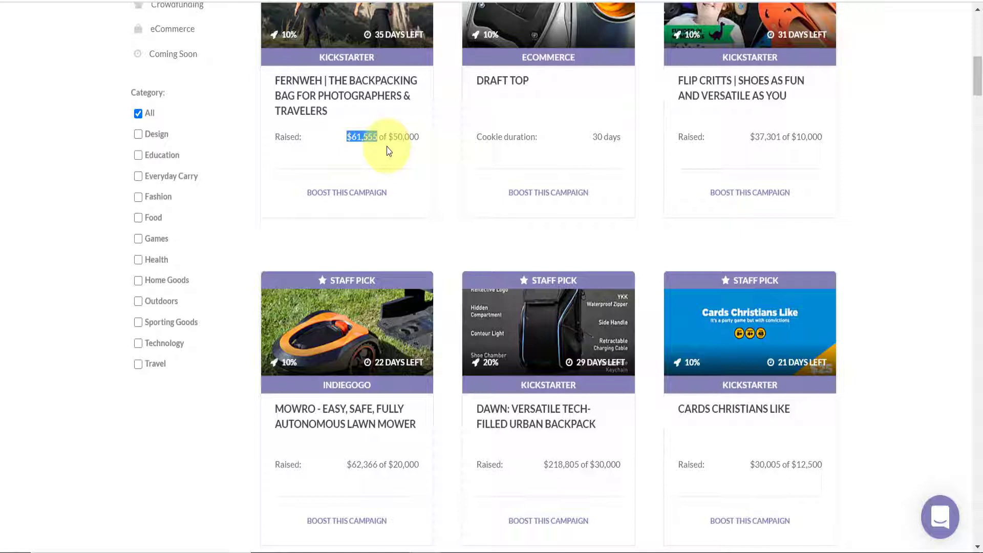
drag(980, 86, 977, 174)
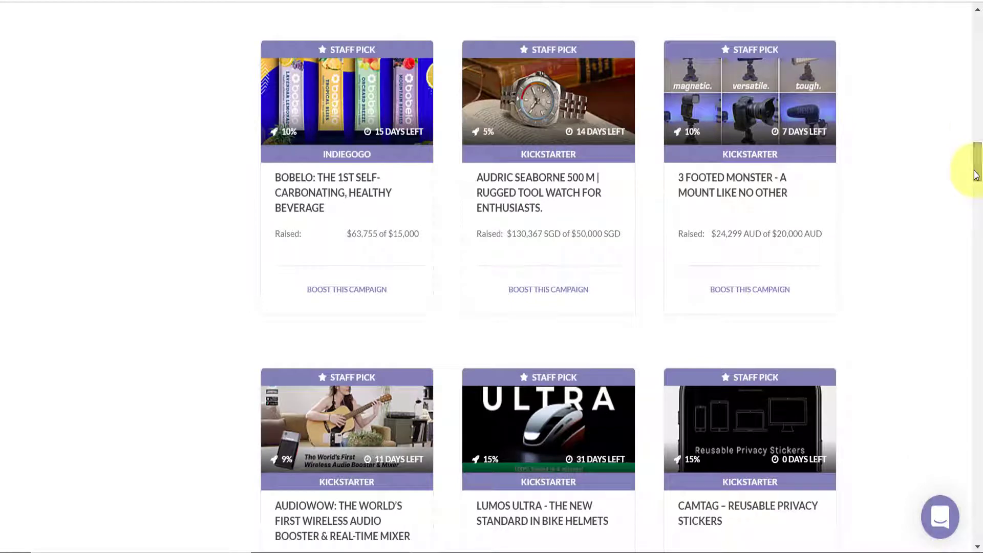
drag(976, 174, 981, 292)
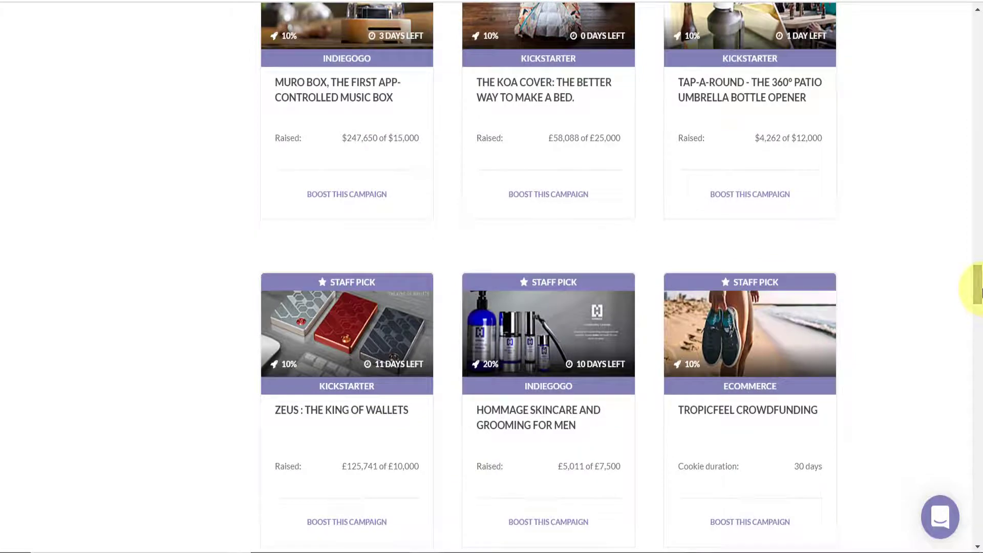
drag(980, 292, 959, 279)
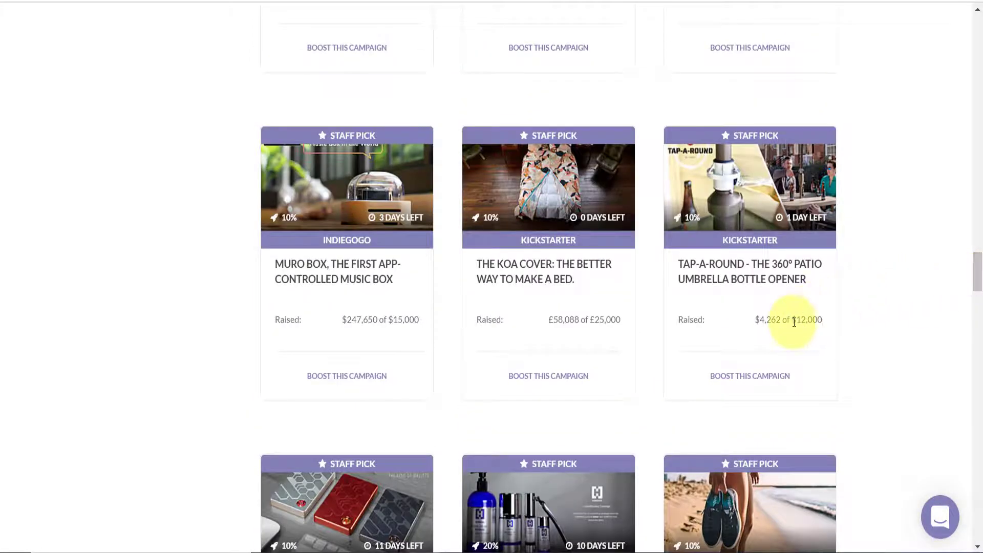
drag(798, 322, 822, 320)
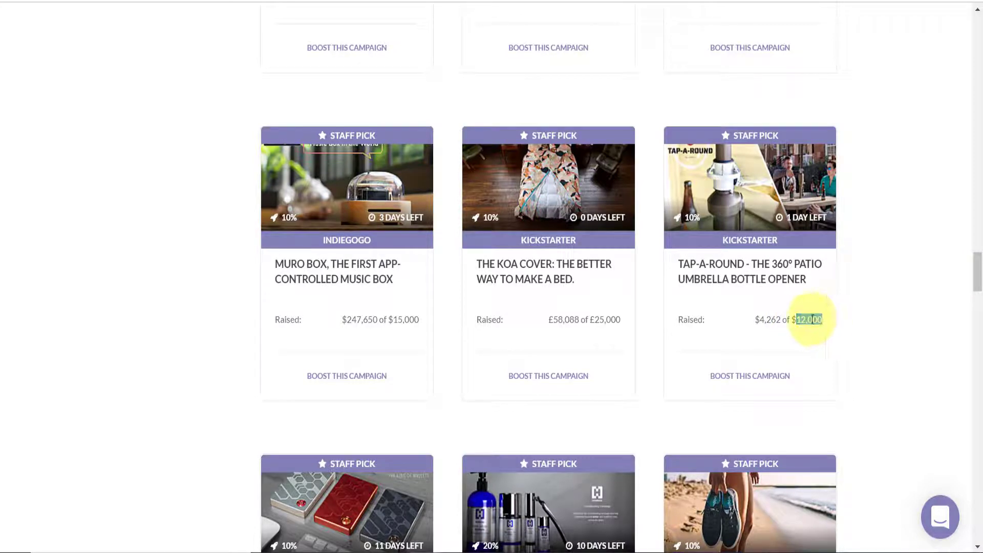
drag(758, 320, 782, 320)
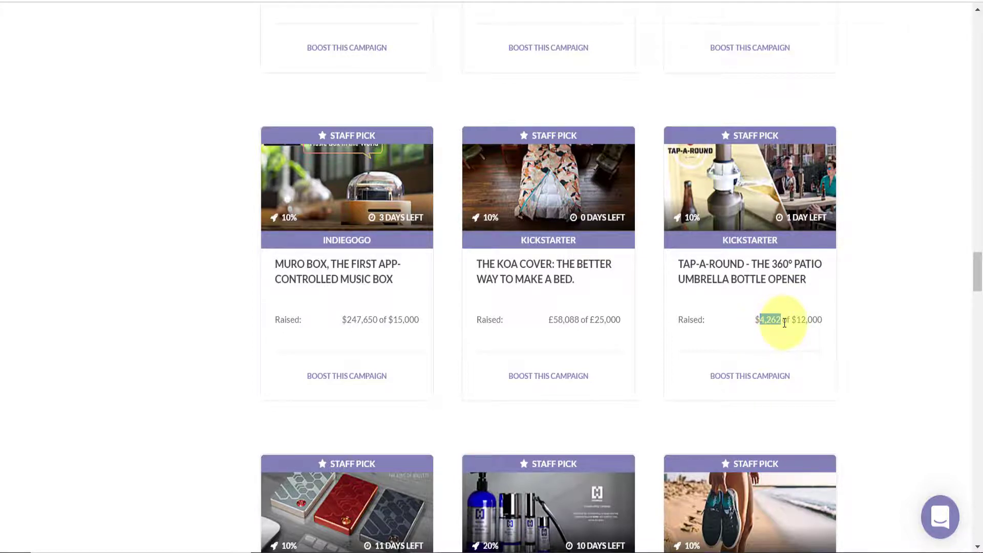
drag(793, 322, 826, 323)
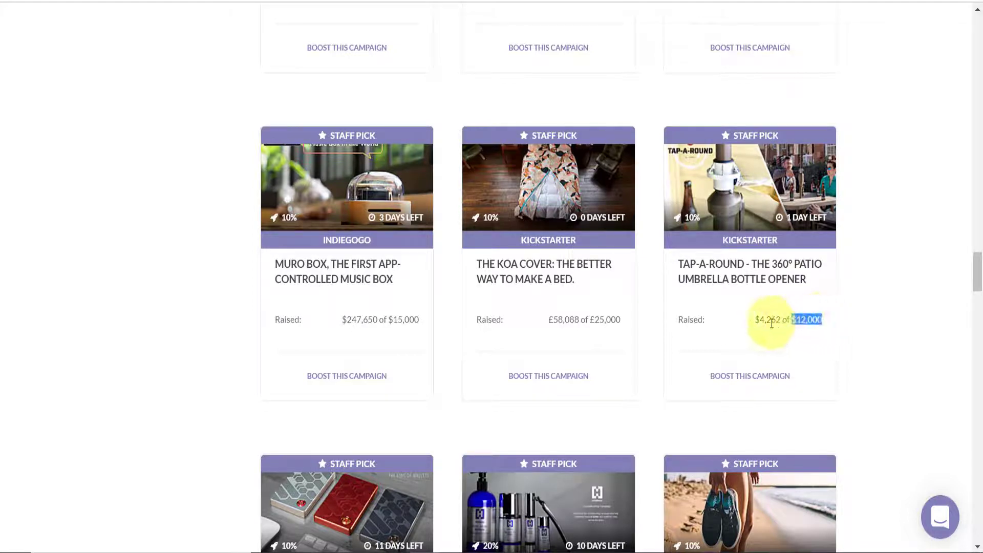
drag(760, 321, 781, 320)
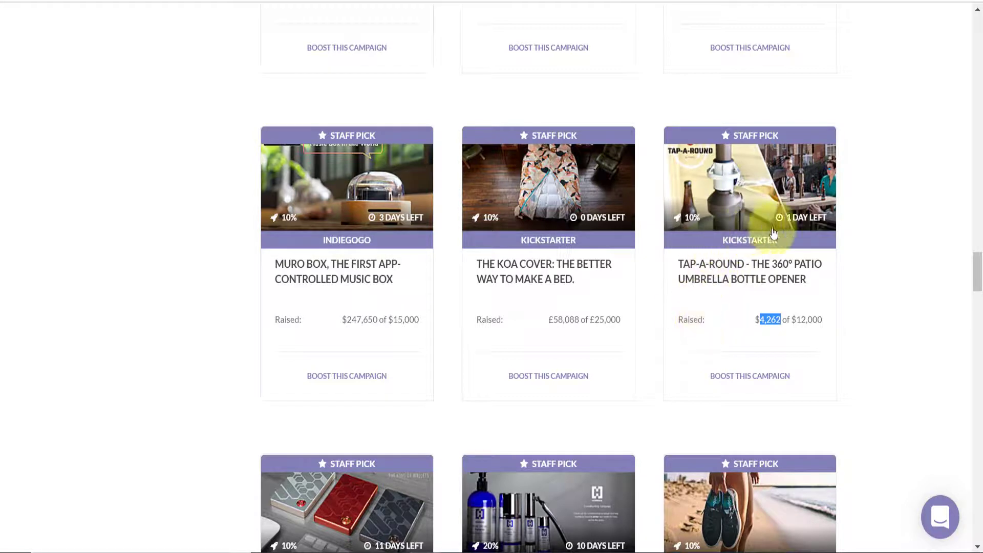
drag(976, 262, 979, 238)
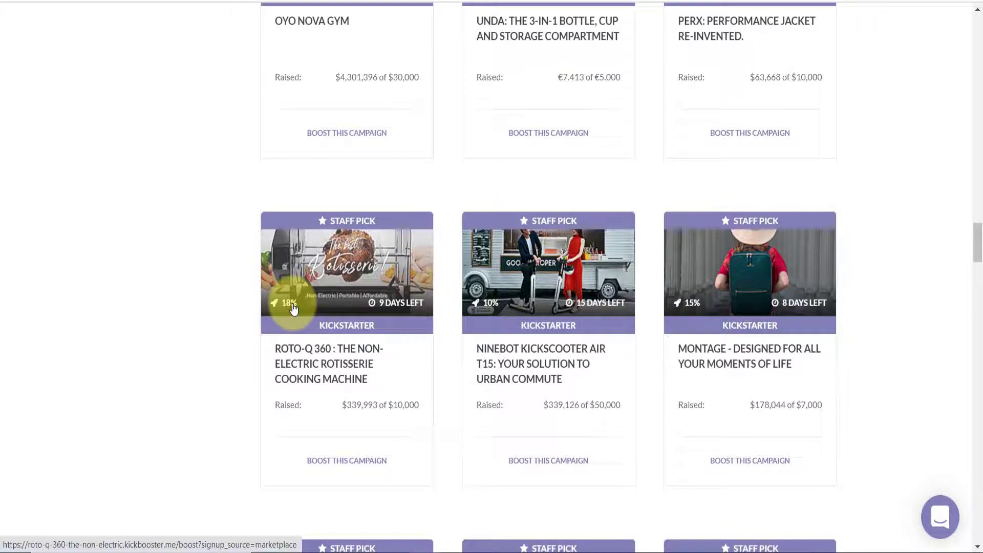
drag(981, 251, 981, 95)
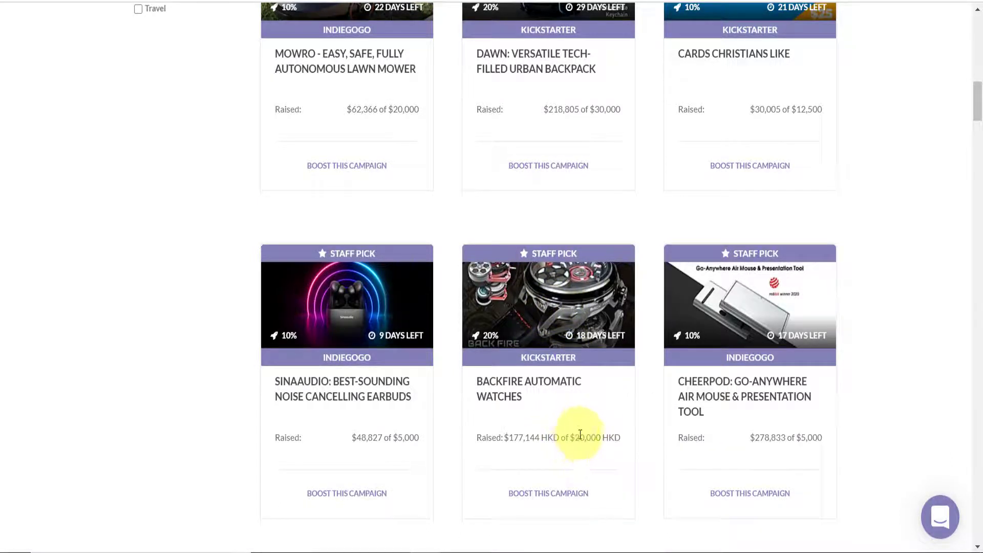
drag(510, 437, 544, 436)
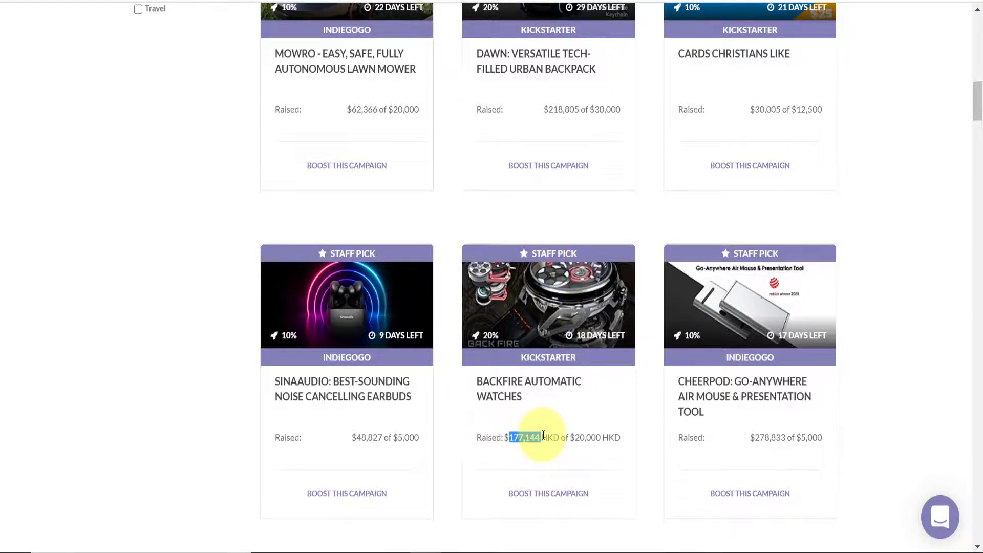
Join BackFire Automatic Watches as a booster, copy its 20% referral link, and open a new tab
click(556, 302)
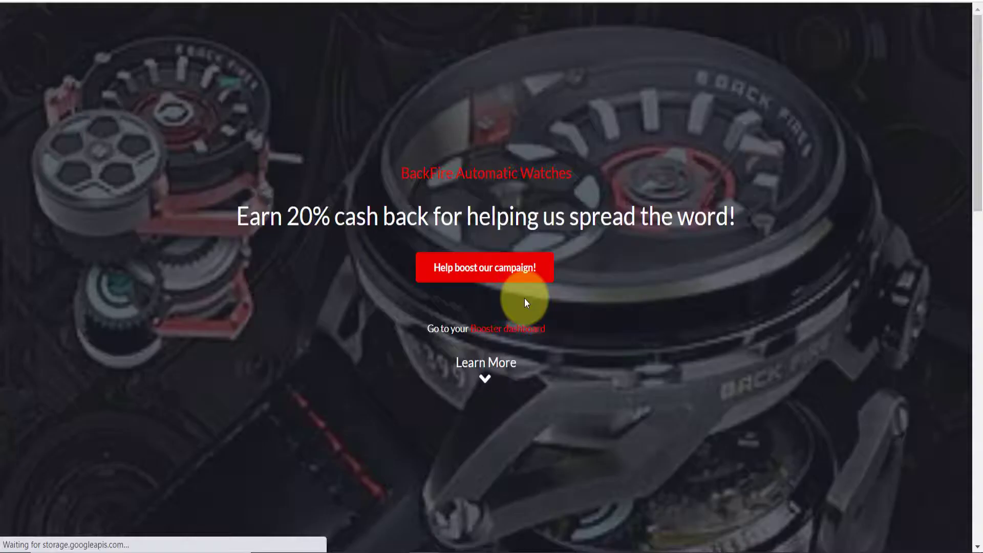
click(460, 283)
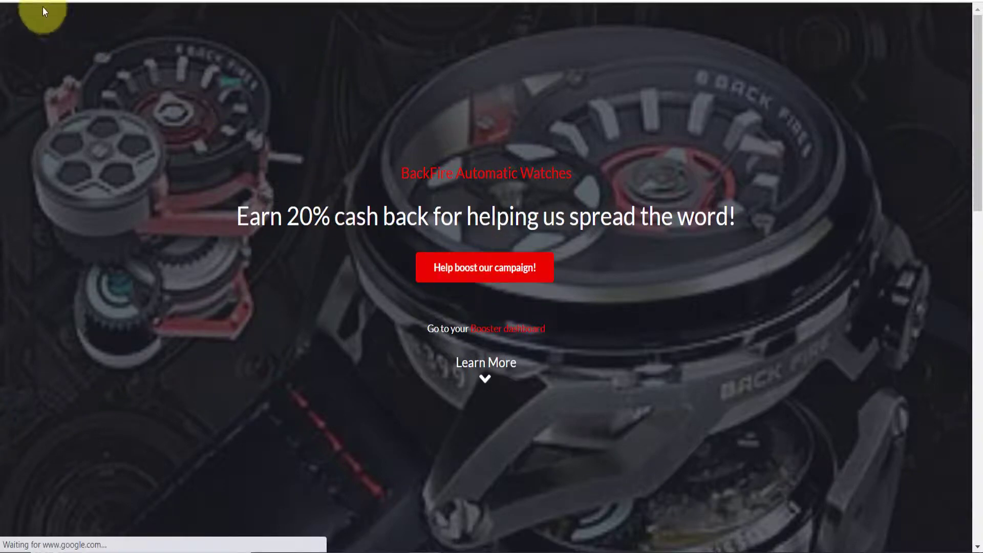
click(467, 271)
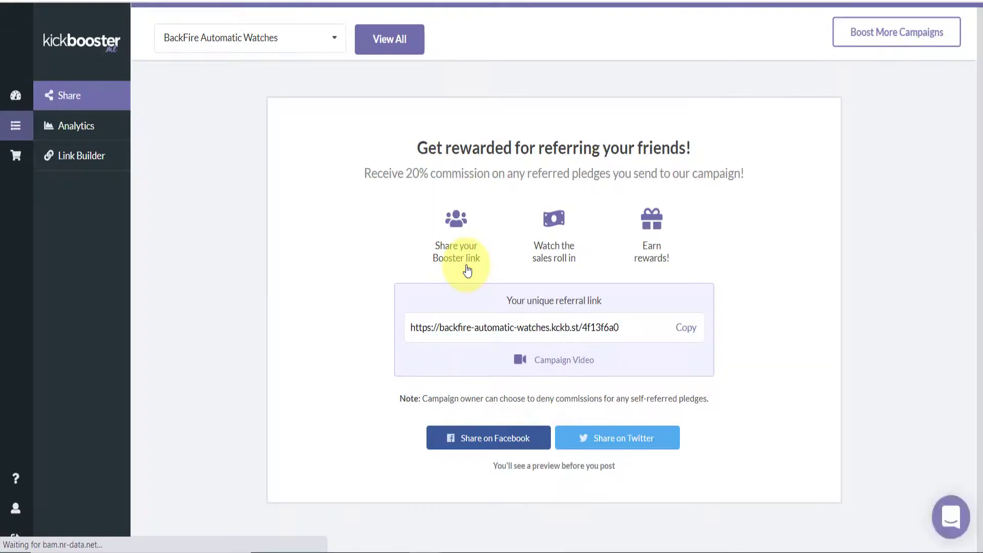
click(685, 335)
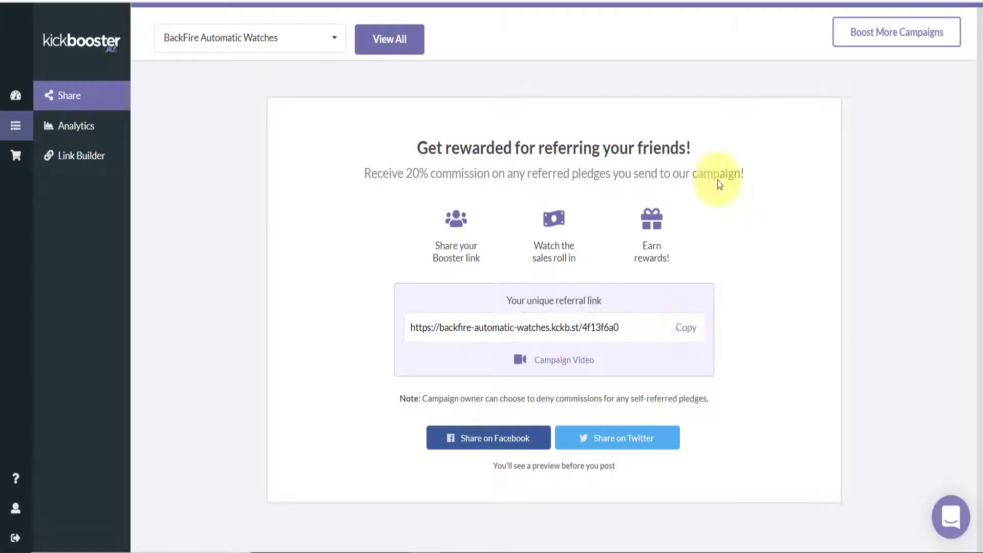
key(ctrl+t)
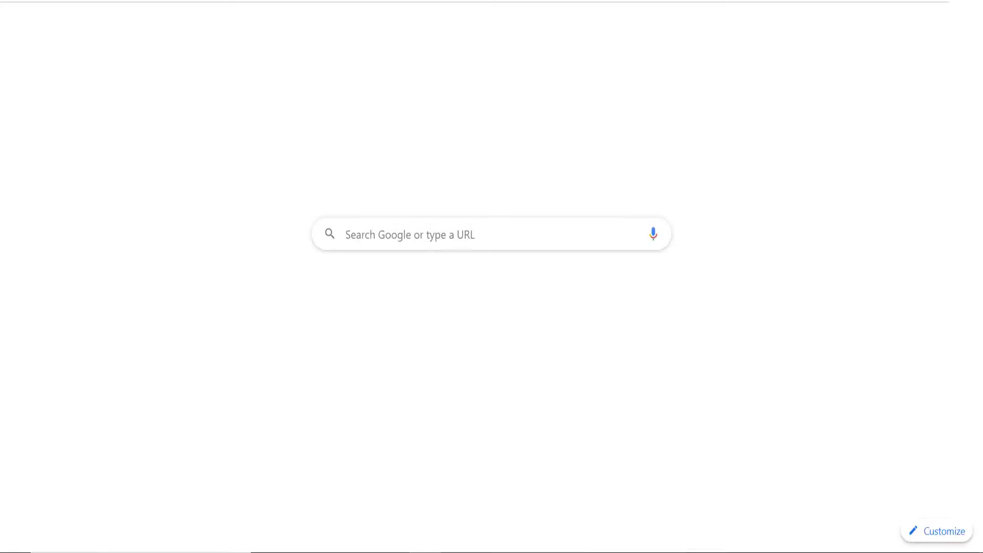
Load the pasted BackFire referral link to view the Kickstarter project page
key(ctrl+v)
key(Return)
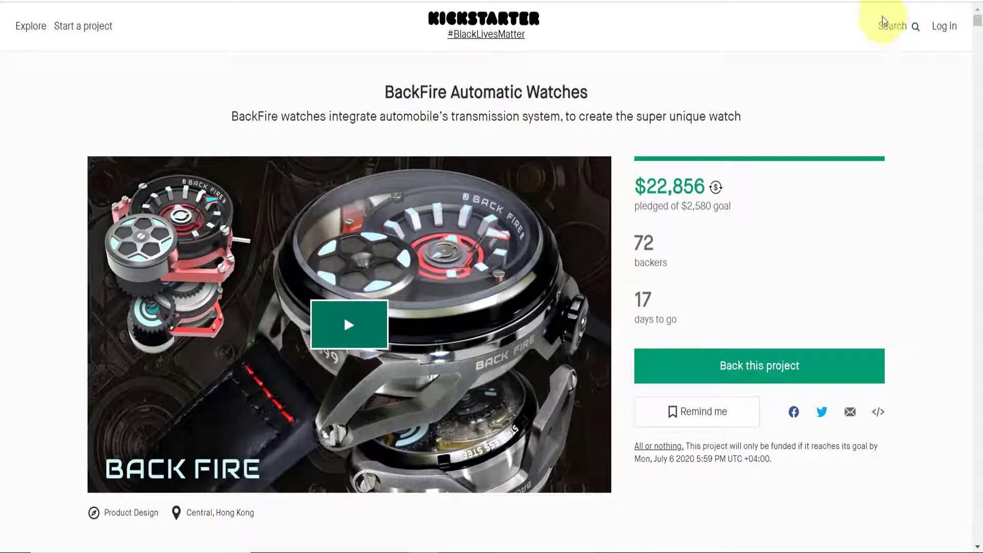
mouse_move(979, 21)
mouse_down()
mouse_move(979, 264)
mouse_move(977, 25)
mouse_up()
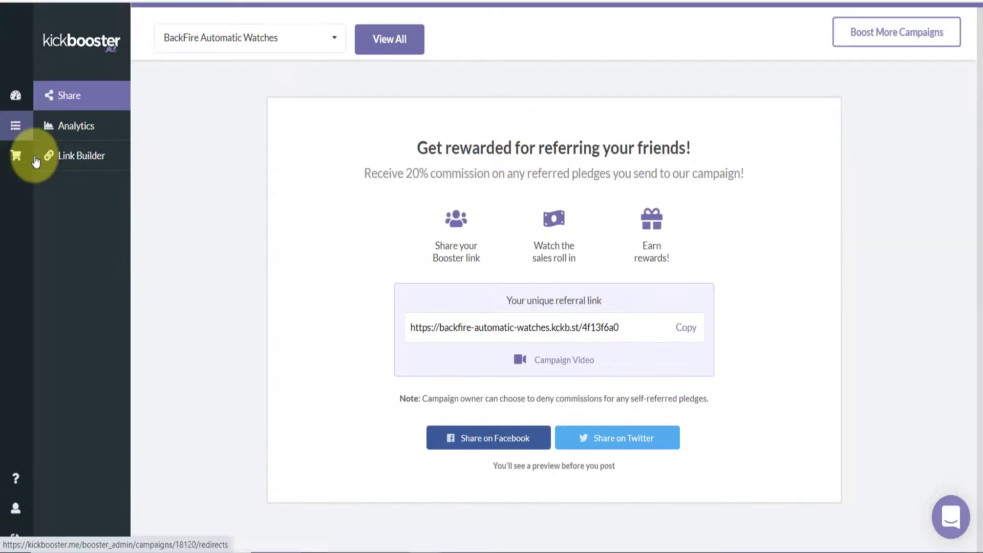
Sort the Marketplace by Newest Arrivals and find BackFire showing Already Boosting
click(36, 161)
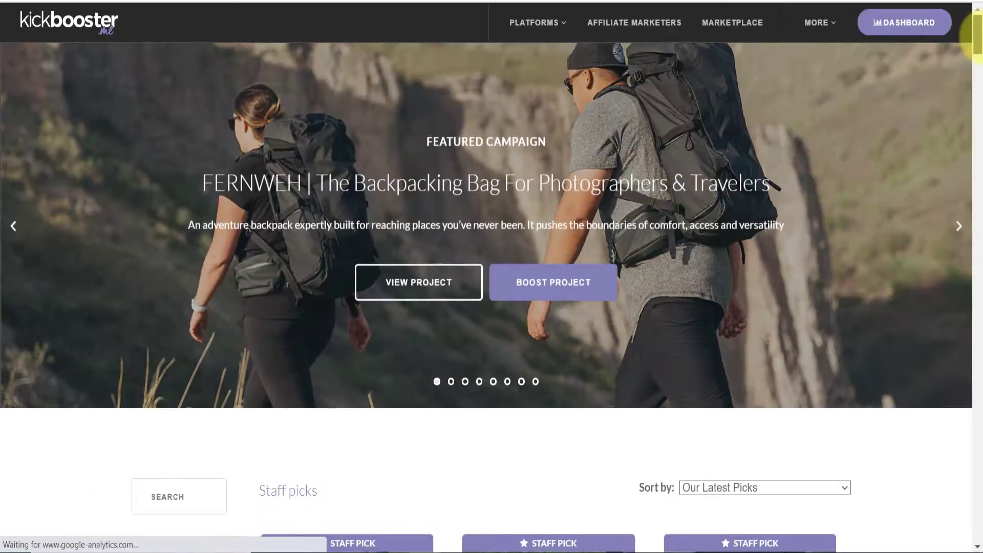
drag(978, 40, 981, 64)
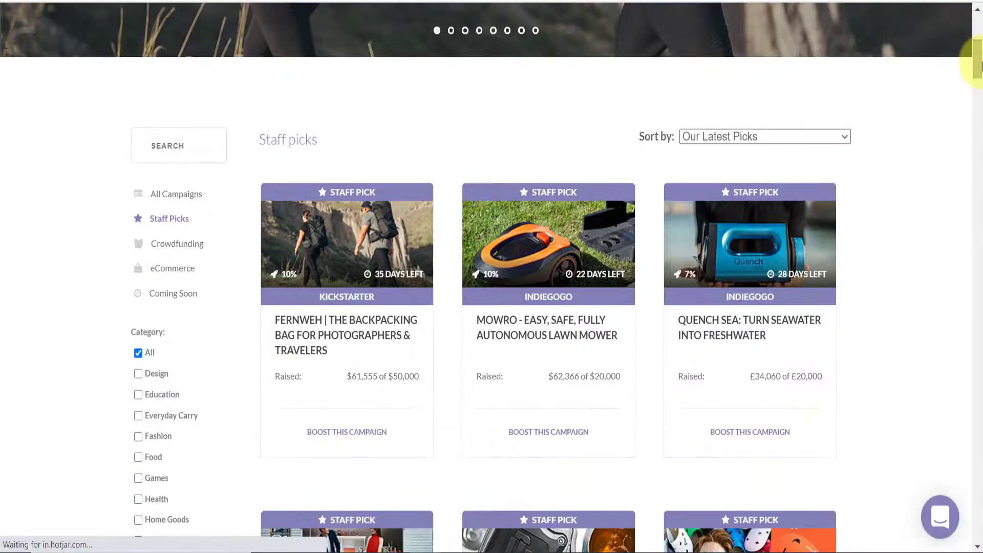
click(829, 138)
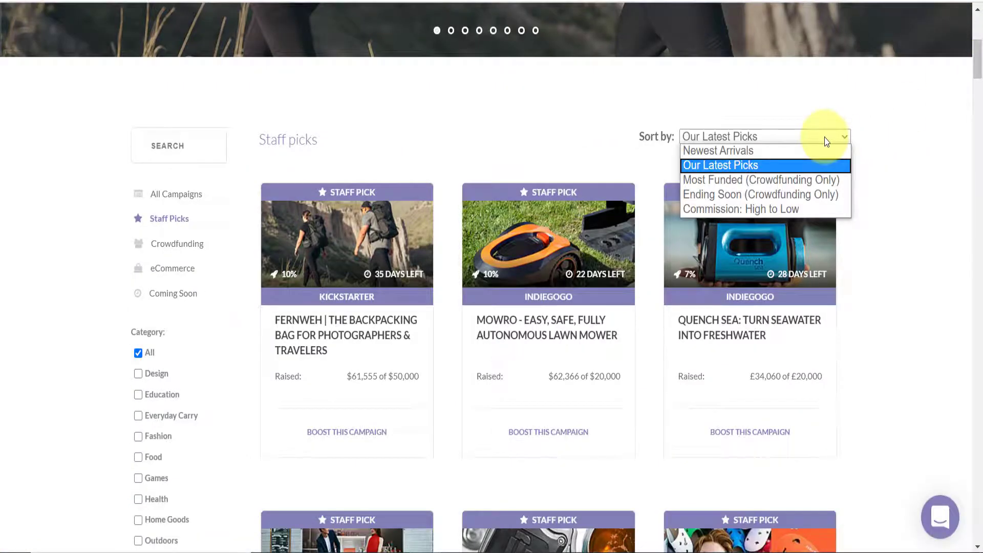
click(729, 150)
drag(980, 62, 981, 114)
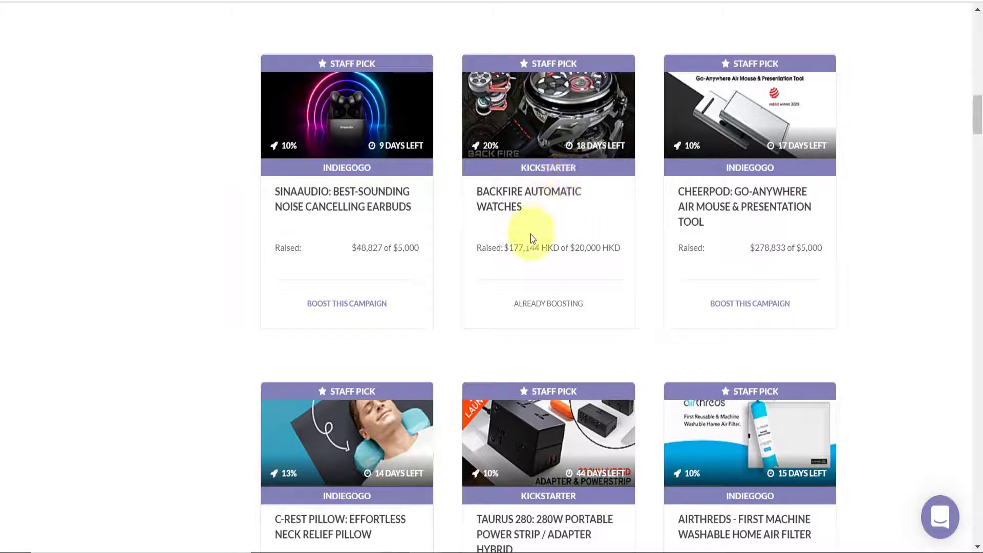
drag(509, 250, 539, 245)
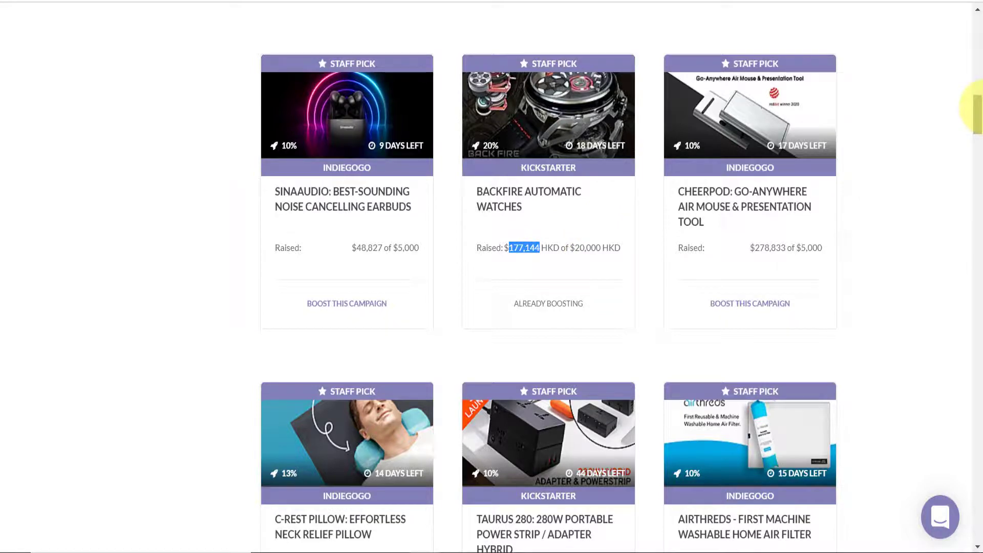
drag(979, 110, 980, 28)
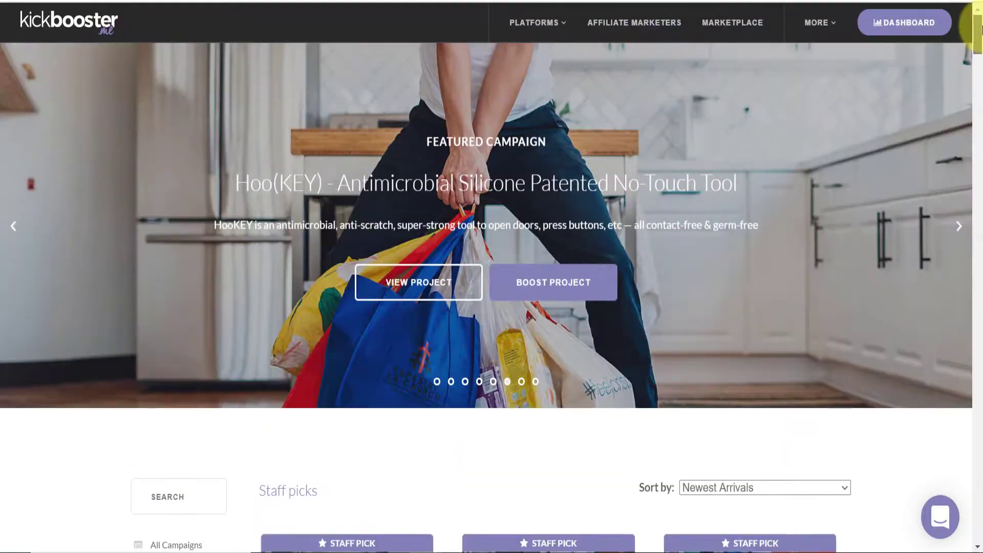